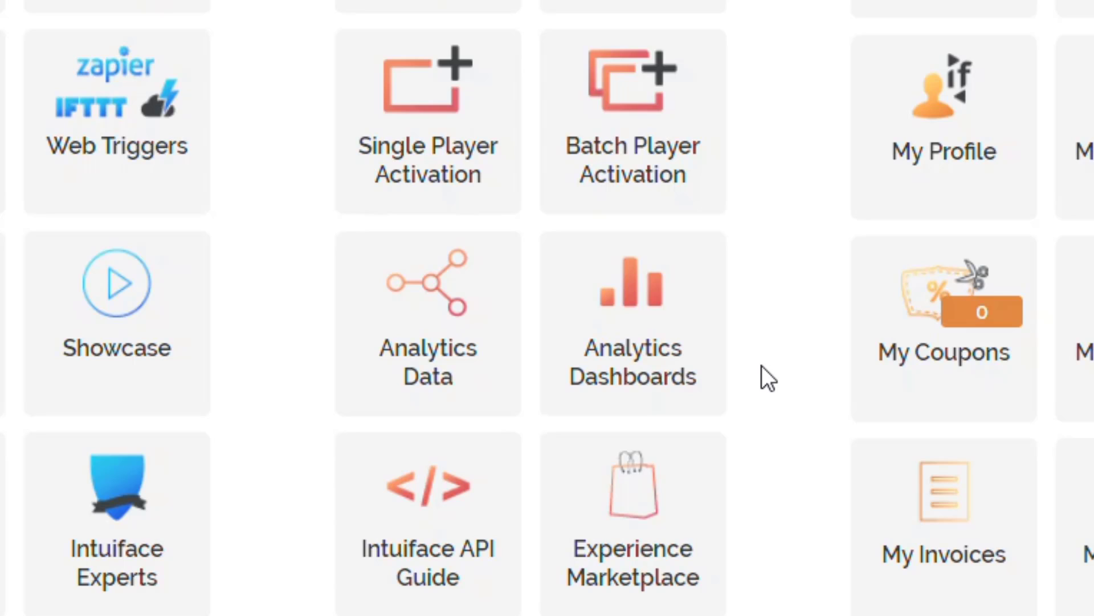
# Step: Open the Analytics Dashboards and switch to the Tradeshow Dashboard
pyautogui.click(657, 326)
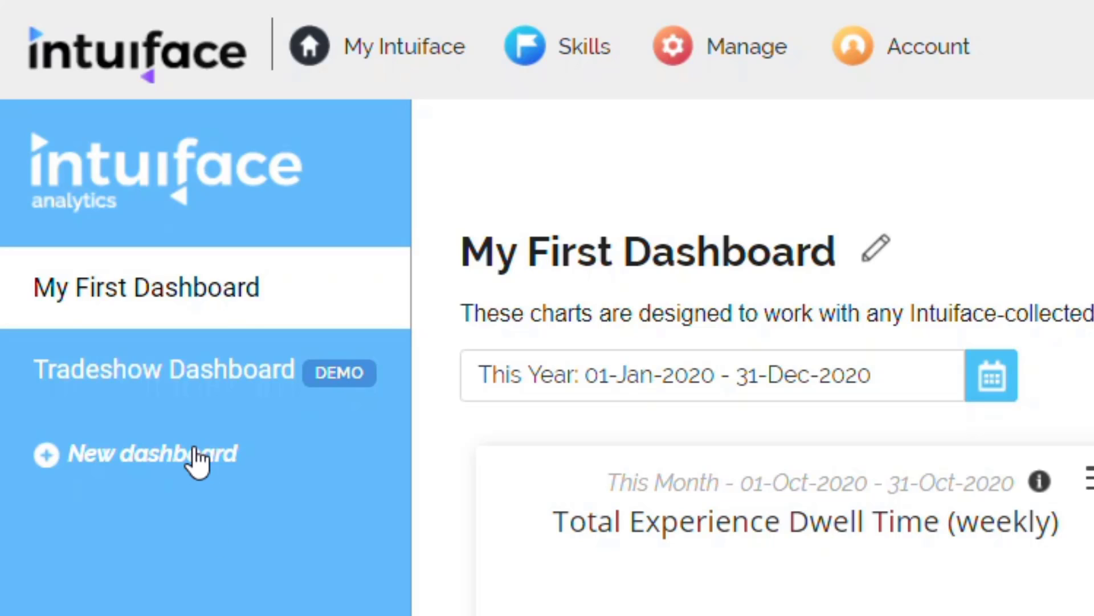
pyautogui.click(189, 394)
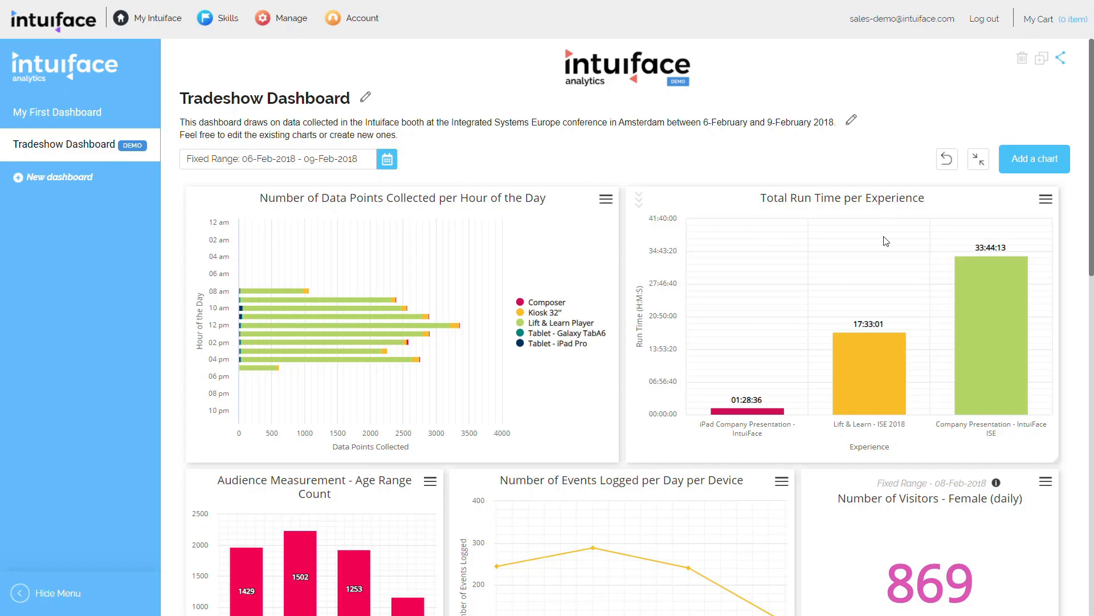
# Step: Examine the charts throughout the Tradeshow Dashboard, from the data point counts to the dwell time and audience charts
pyautogui.scroll(-7, 886, 241)
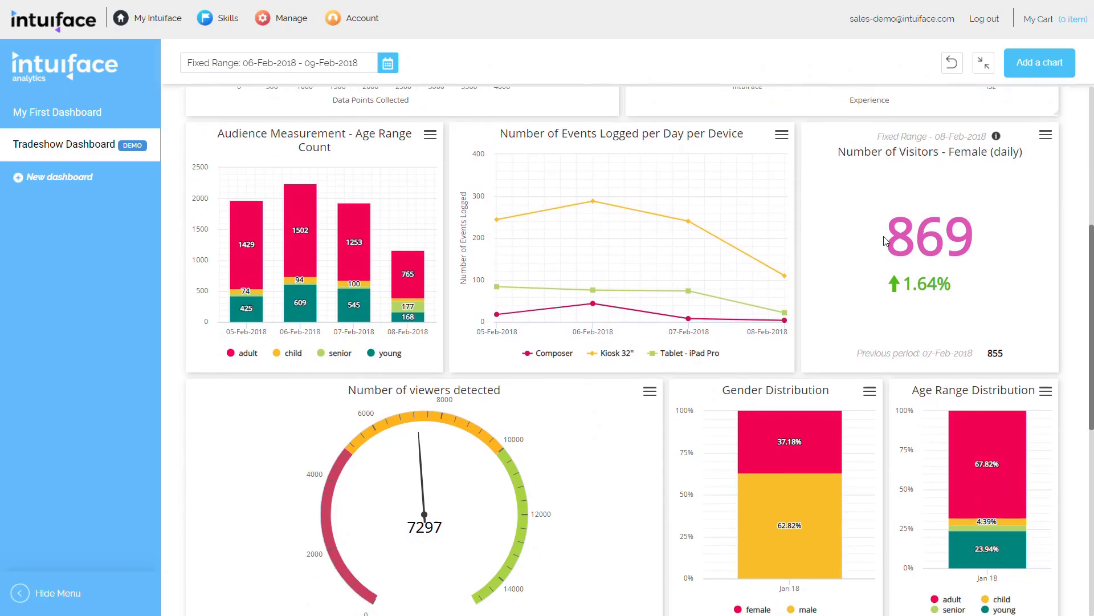
pyautogui.scroll(-8, 885, 241)
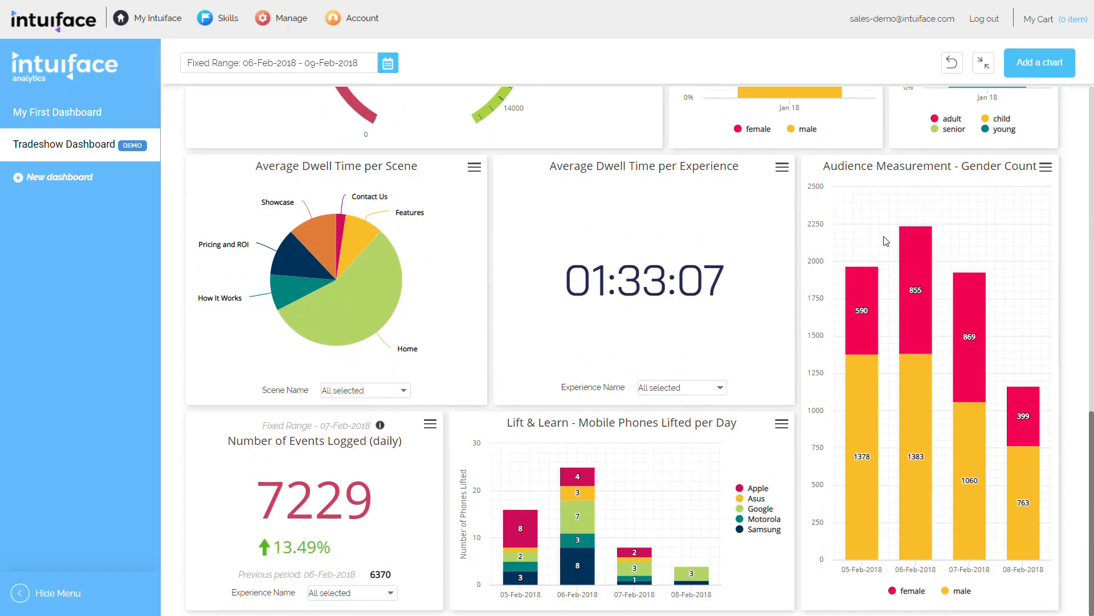
pyautogui.scroll(4, 885, 241)
pyautogui.scroll(11, 884, 236)
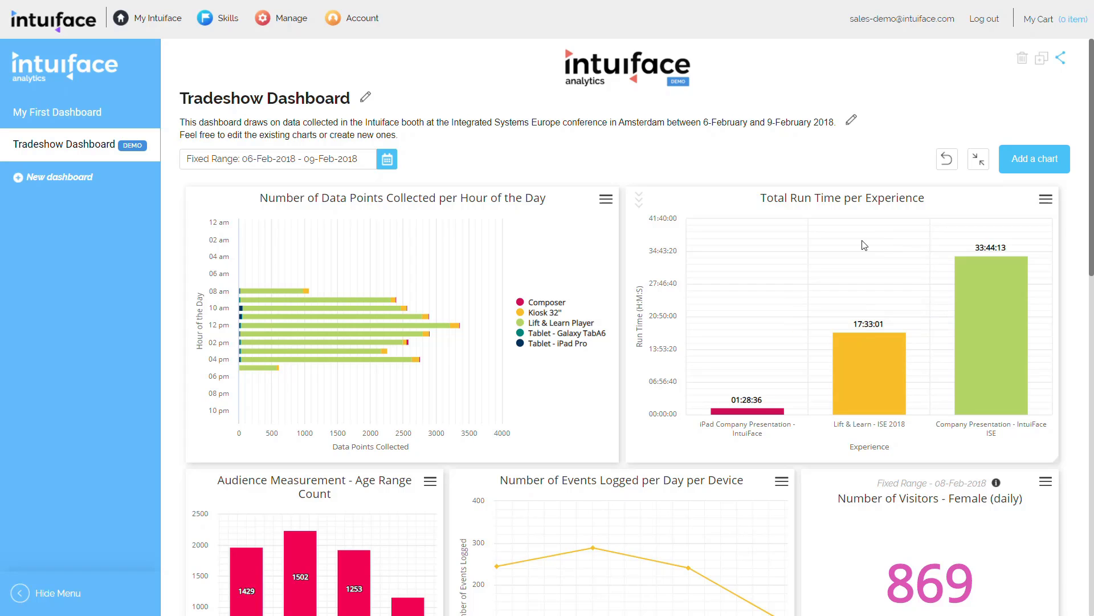
pyautogui.scroll(-2, 858, 289)
pyautogui.scroll(-4, 858, 289)
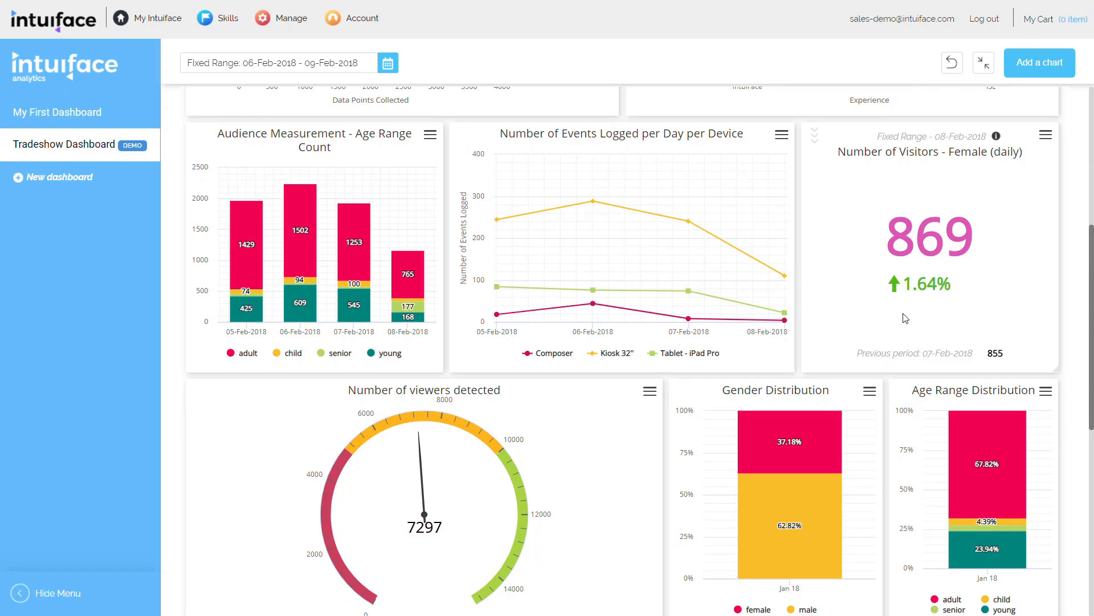
pyautogui.scroll(-4, 648, 326)
pyautogui.scroll(-5, 433, 484)
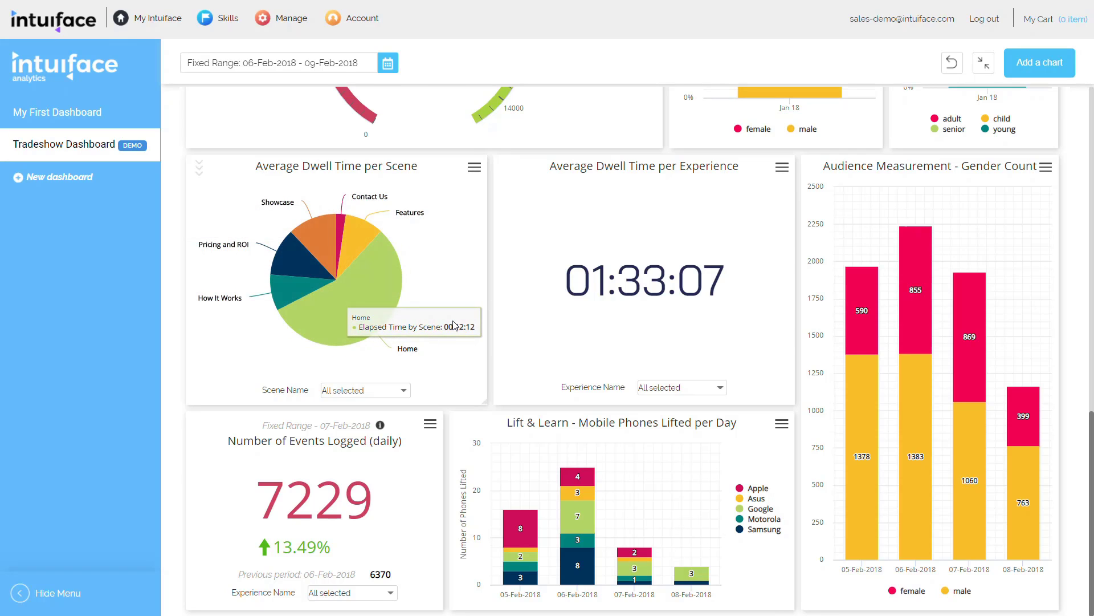
# Step: Open the Average Dwell Time per Scene chart for editing and view the aggregation choices for its Elapsed Time by Scene measure
pyautogui.click(474, 170)
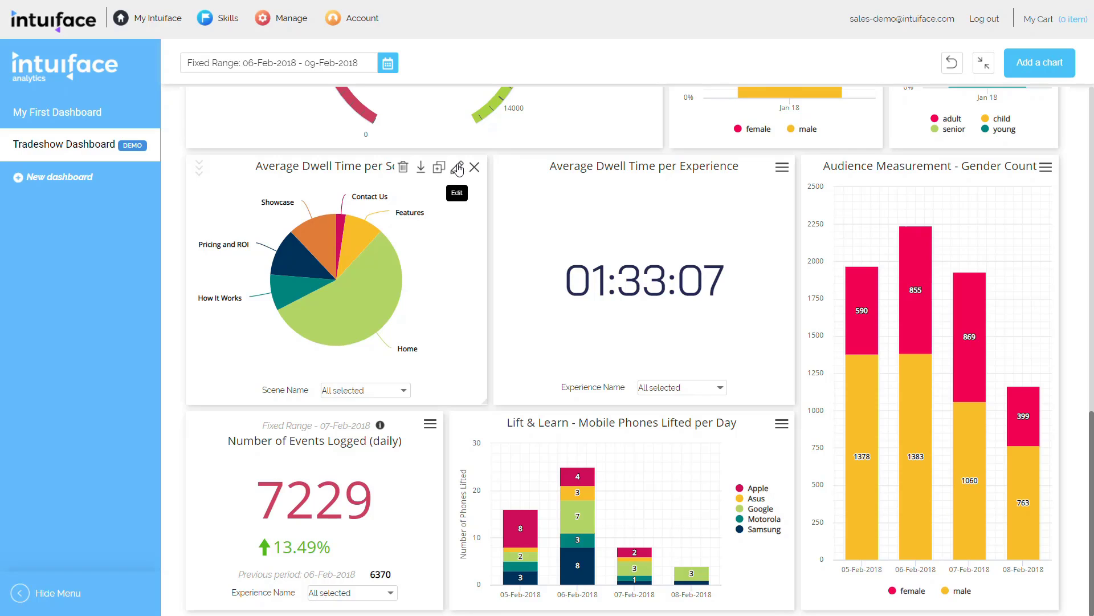
pyautogui.click(458, 169)
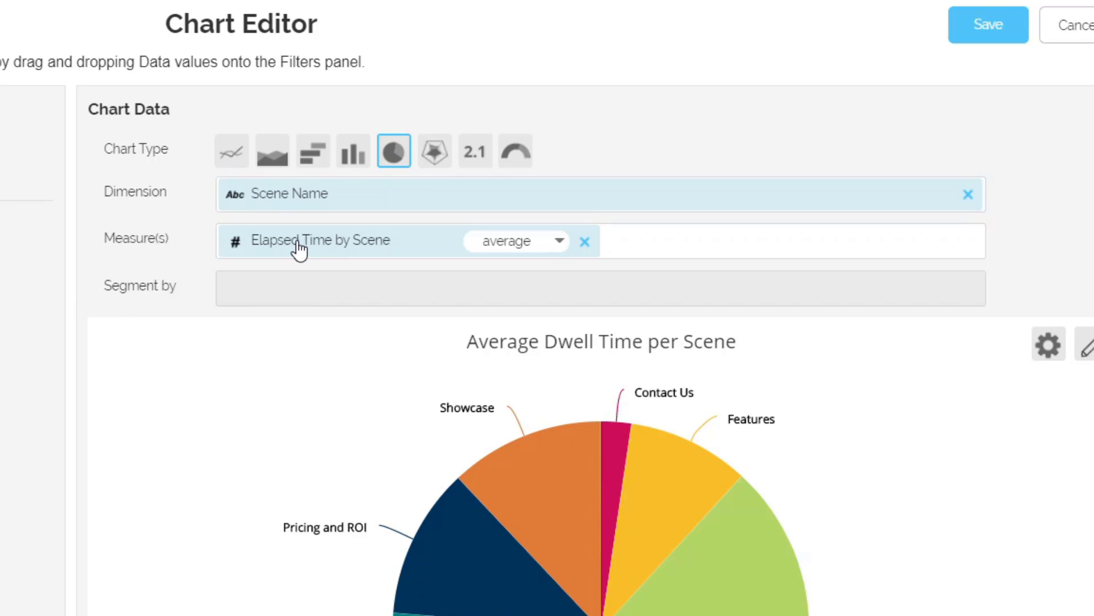
pyautogui.click(530, 241)
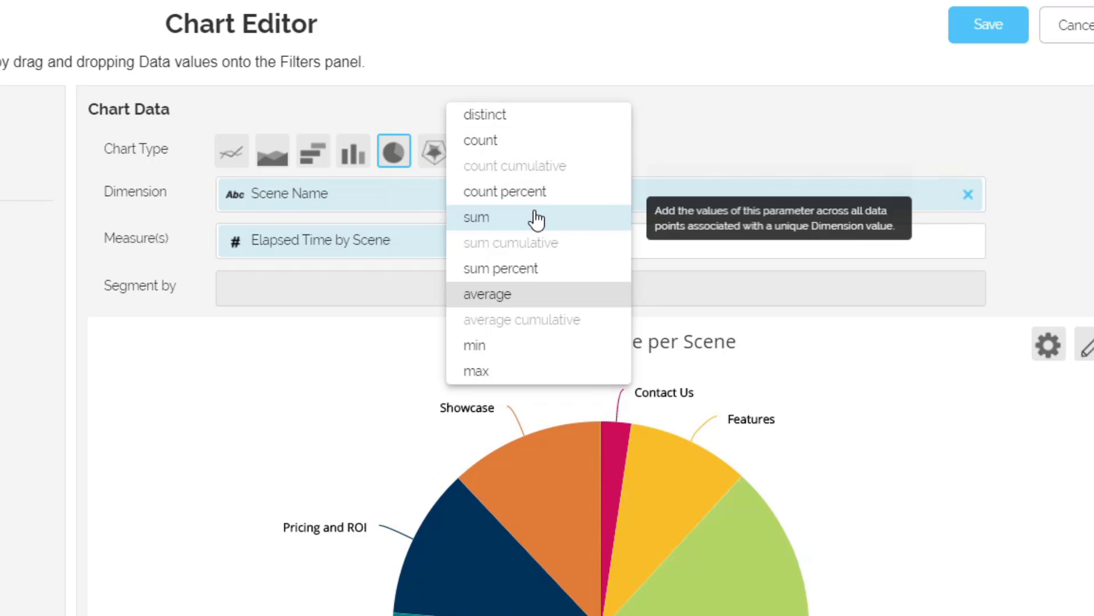
pyautogui.click(288, 336)
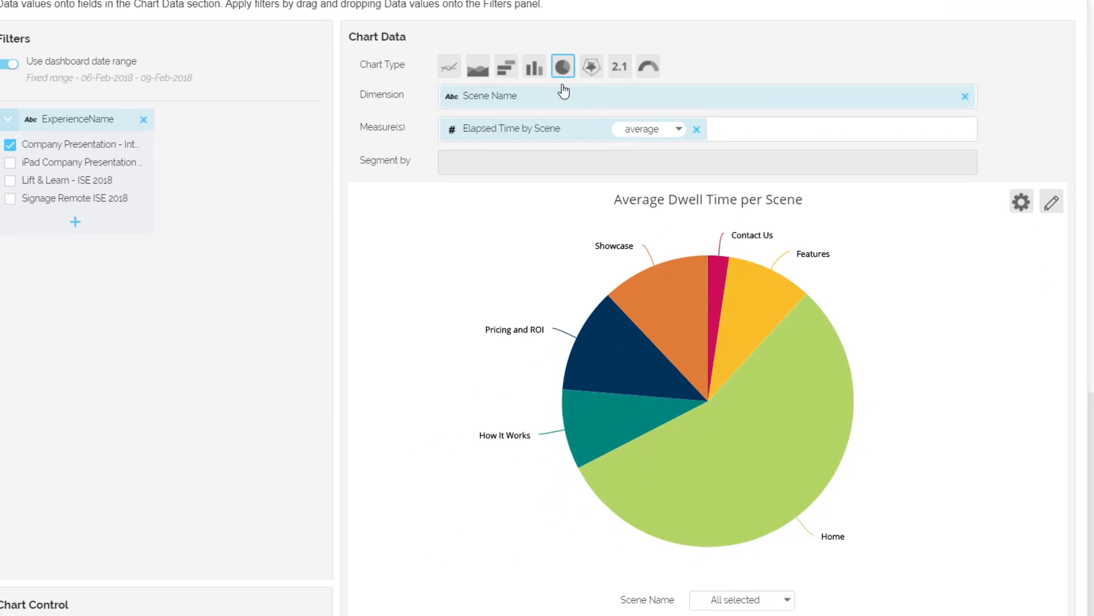
# Step: Change the pie chart to a column chart and remove its Scene Name dimension and Elapsed Time by Scene measure
pyautogui.click(532, 70)
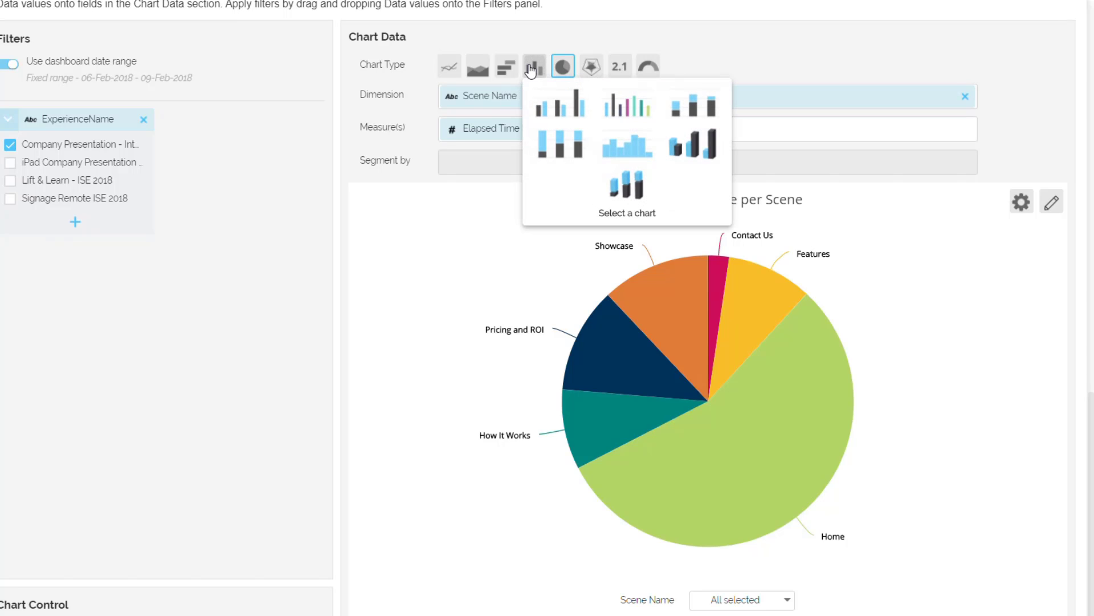
pyautogui.click(555, 107)
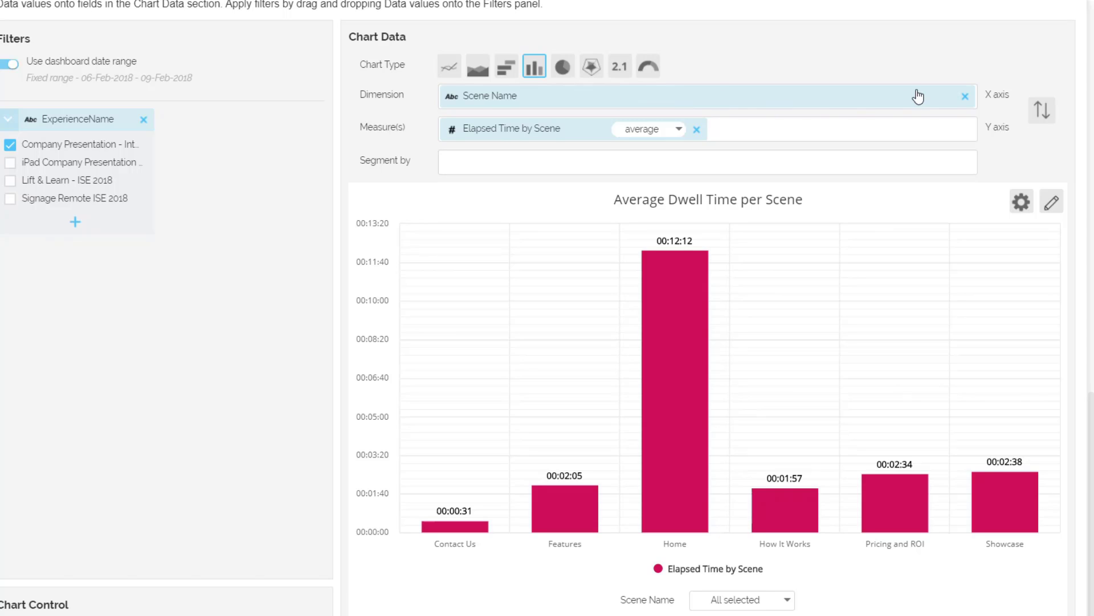
pyautogui.click(965, 96)
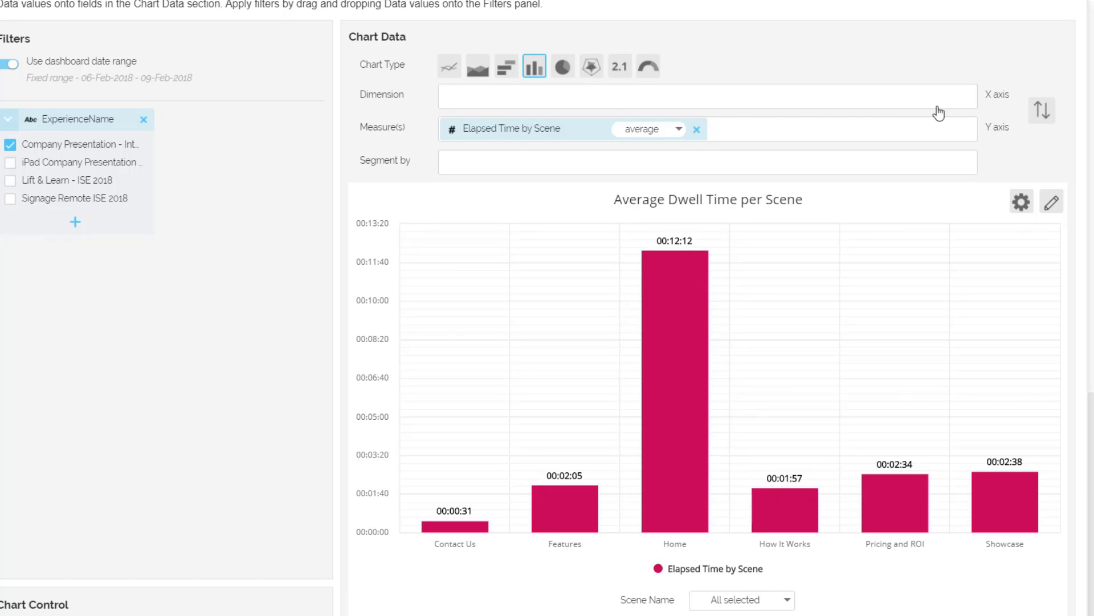
pyautogui.click(697, 130)
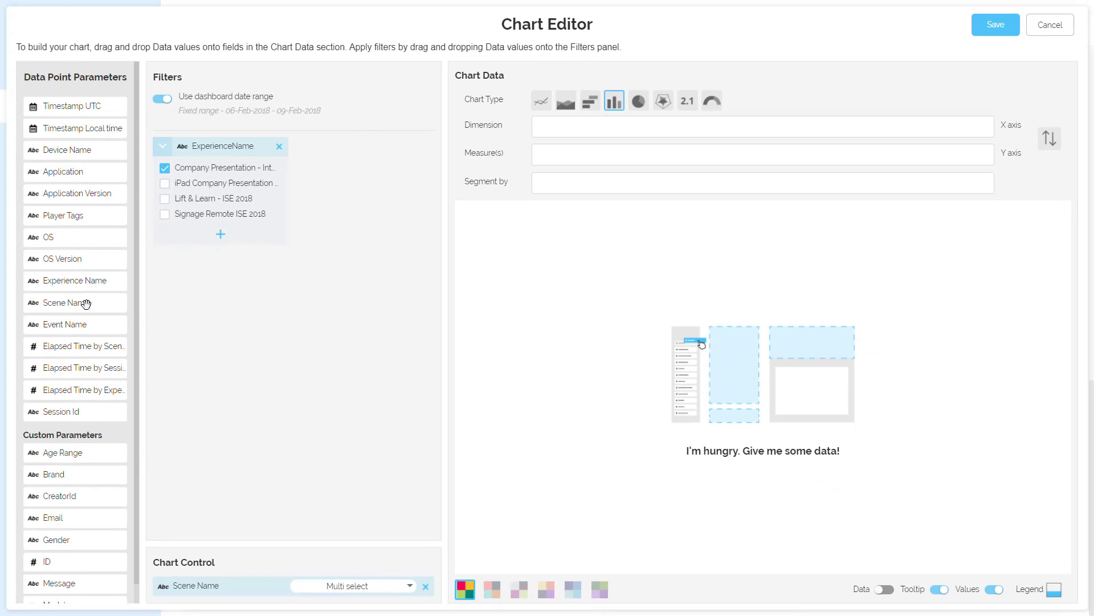
# Step: Assign Scene Name as the chart's dimension and Elapsed Time by Scene as its measure, aggregated by average
pyautogui.moveTo(132, 400); pyautogui.dragTo(425, 340)
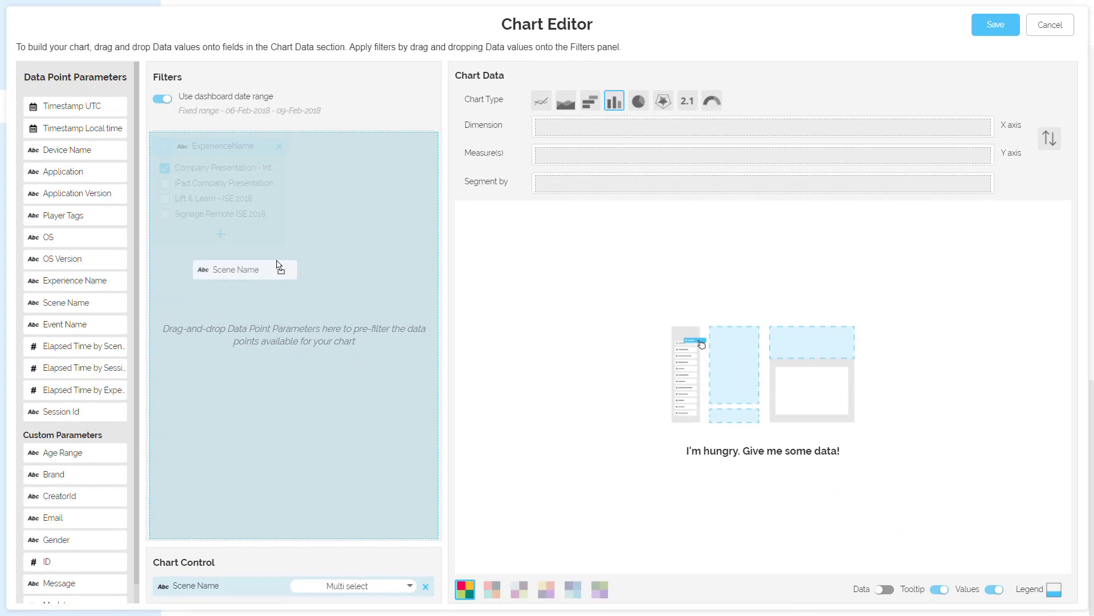
pyautogui.moveTo(279, 265); pyautogui.dragTo(555, 142)
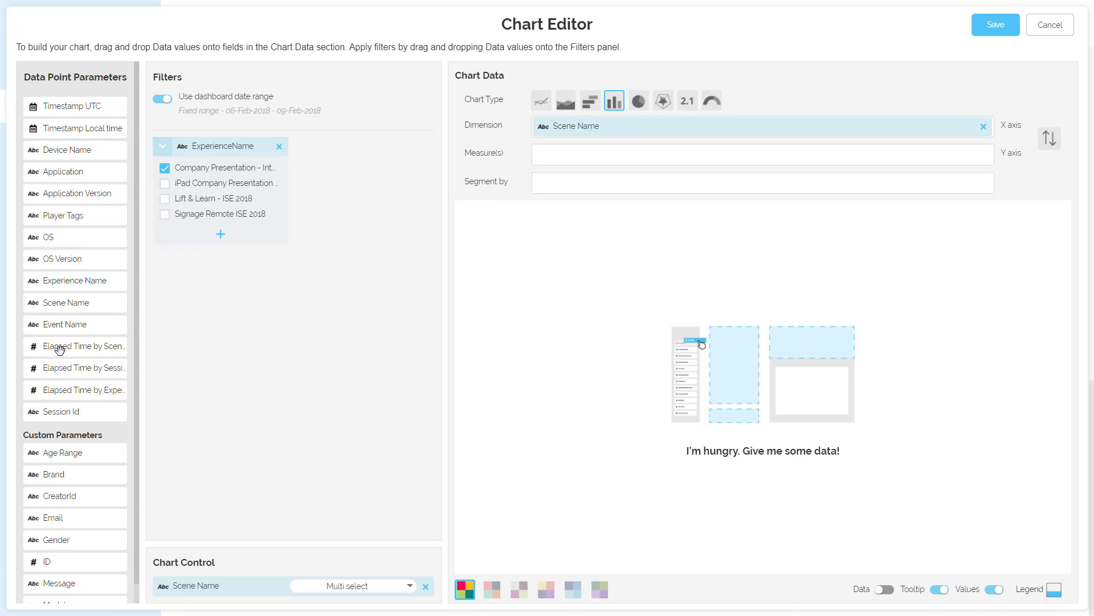
pyautogui.moveTo(59, 349); pyautogui.dragTo(604, 158)
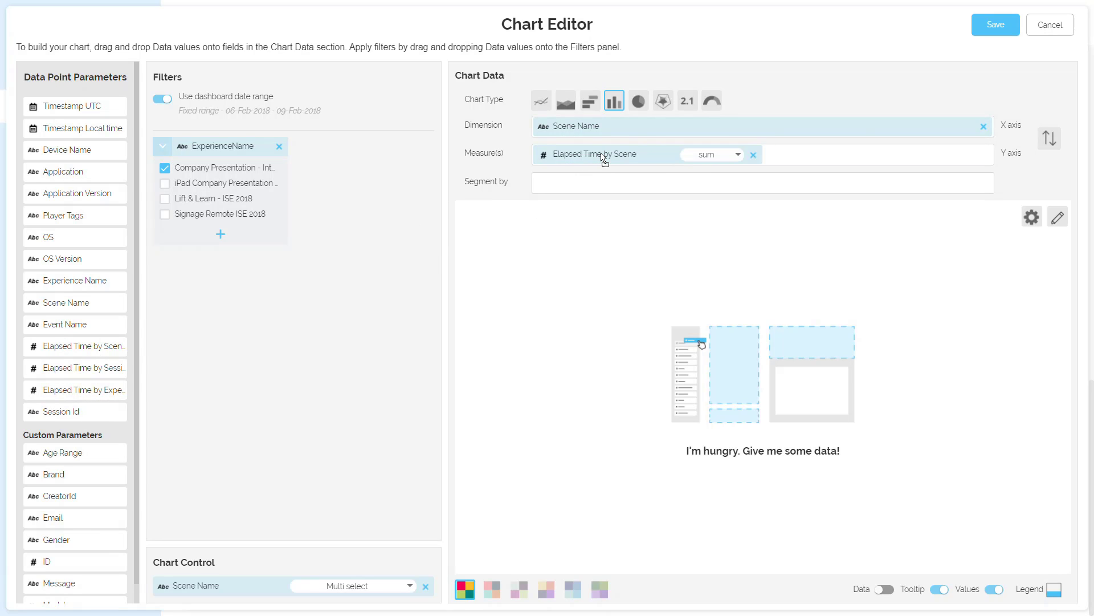
pyautogui.click(727, 156)
pyautogui.click(725, 188)
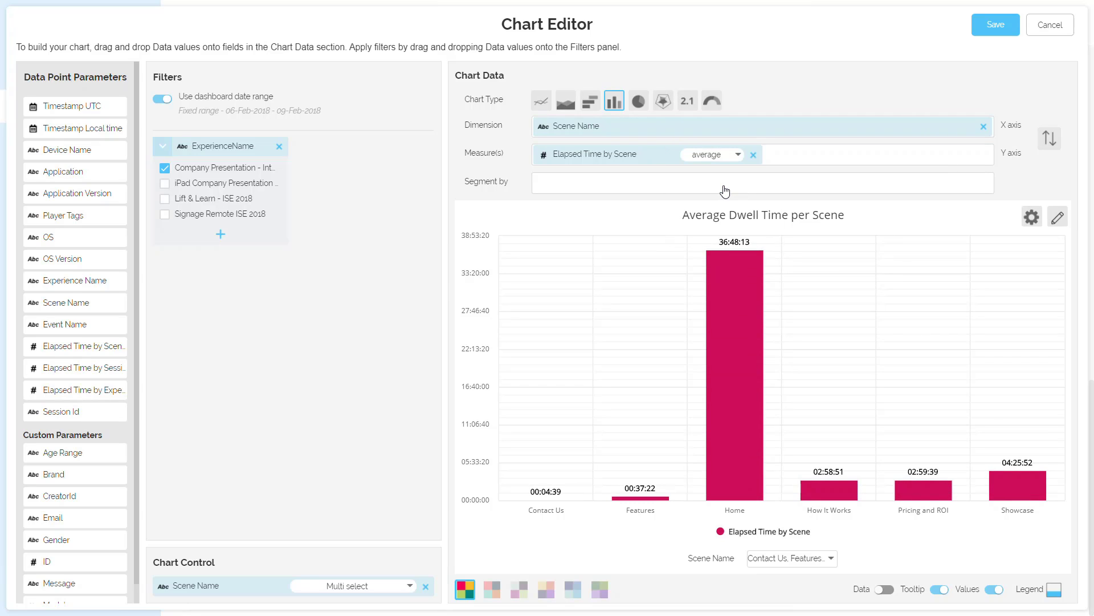
# Step: Change the column chart of average dwell time back to a pie chart
pyautogui.moveTo(721, 408)
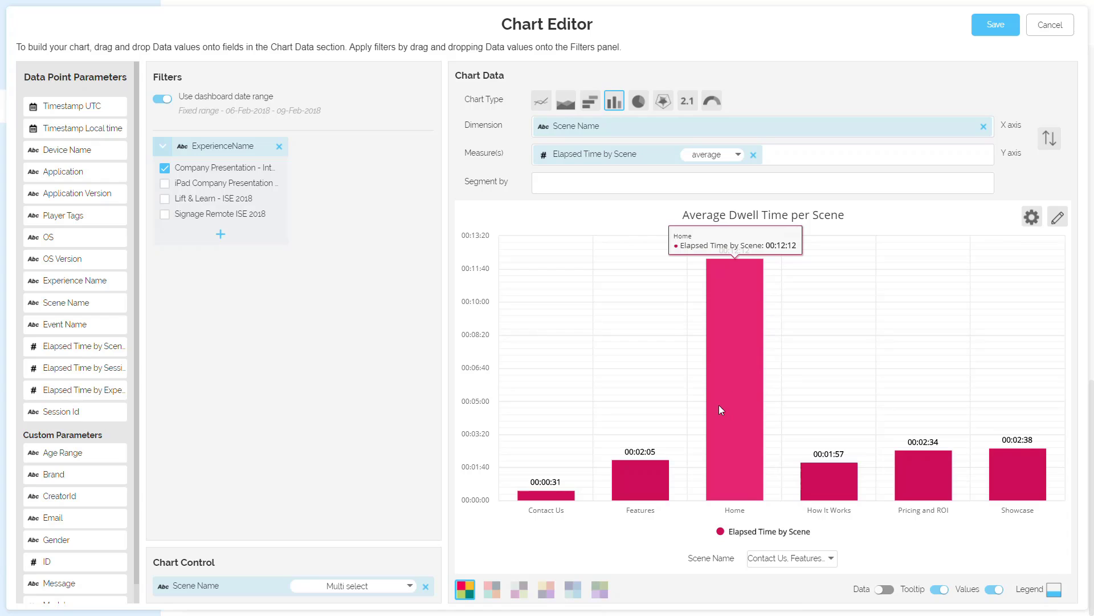
pyautogui.click(639, 101)
pyautogui.click(658, 137)
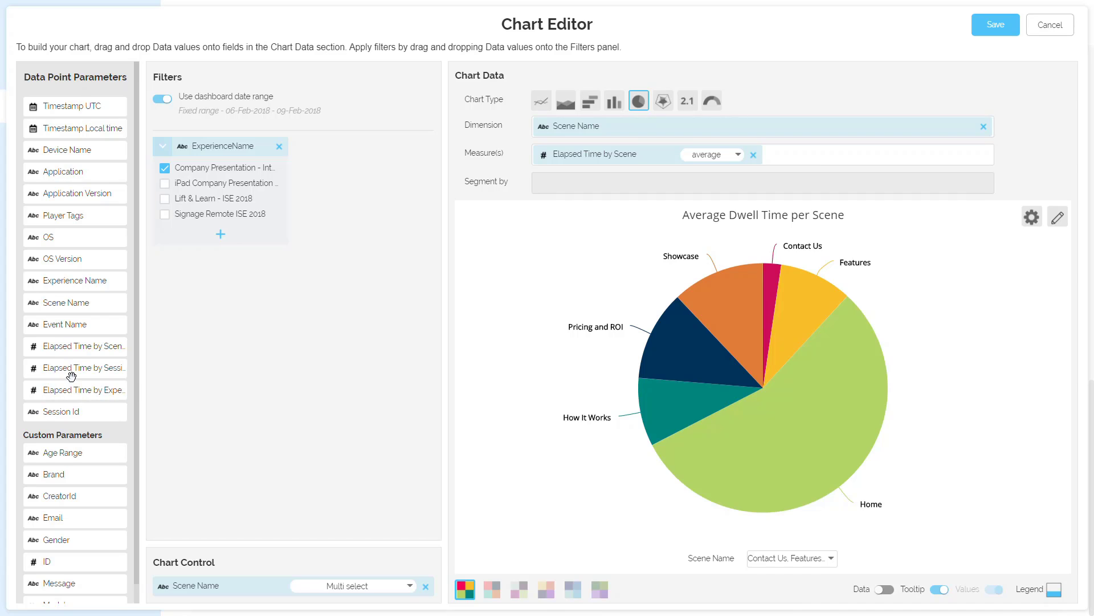
# Step: Include Lift & Learn - ISE 2018 in the ExperienceName filter to compare its scenes, and exclude it again
pyautogui.scroll(-1, 72, 377)
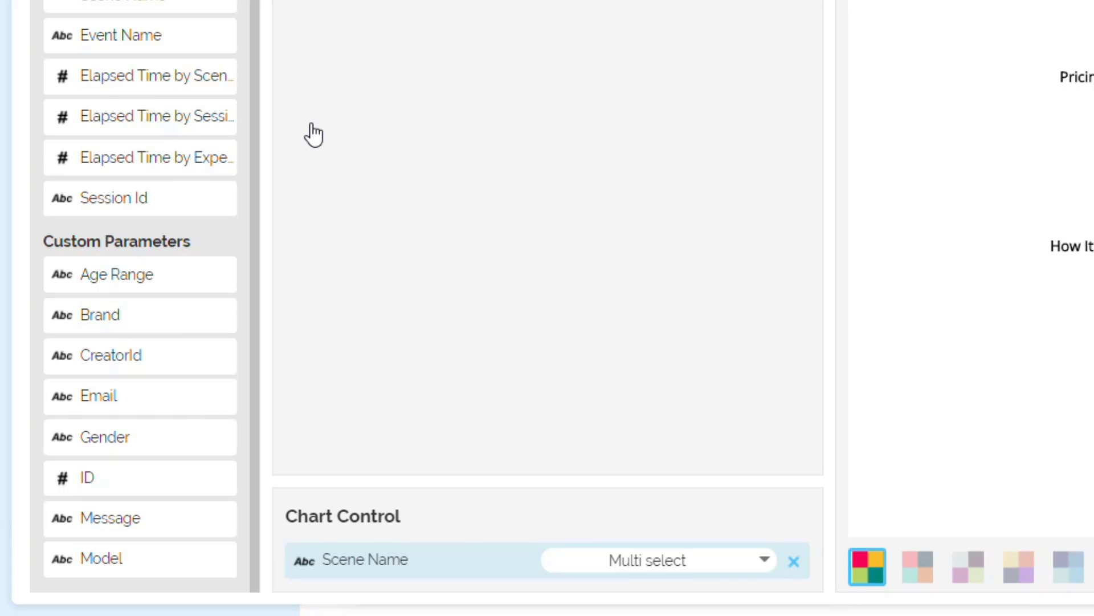
pyautogui.scroll(9, 313, 134)
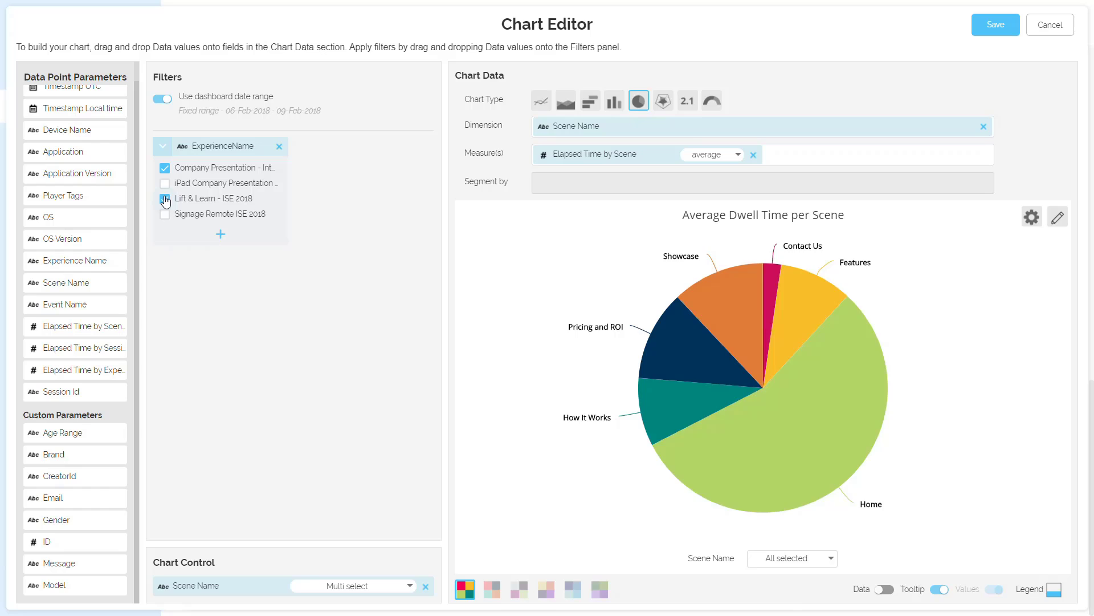
pyautogui.click(308, 372)
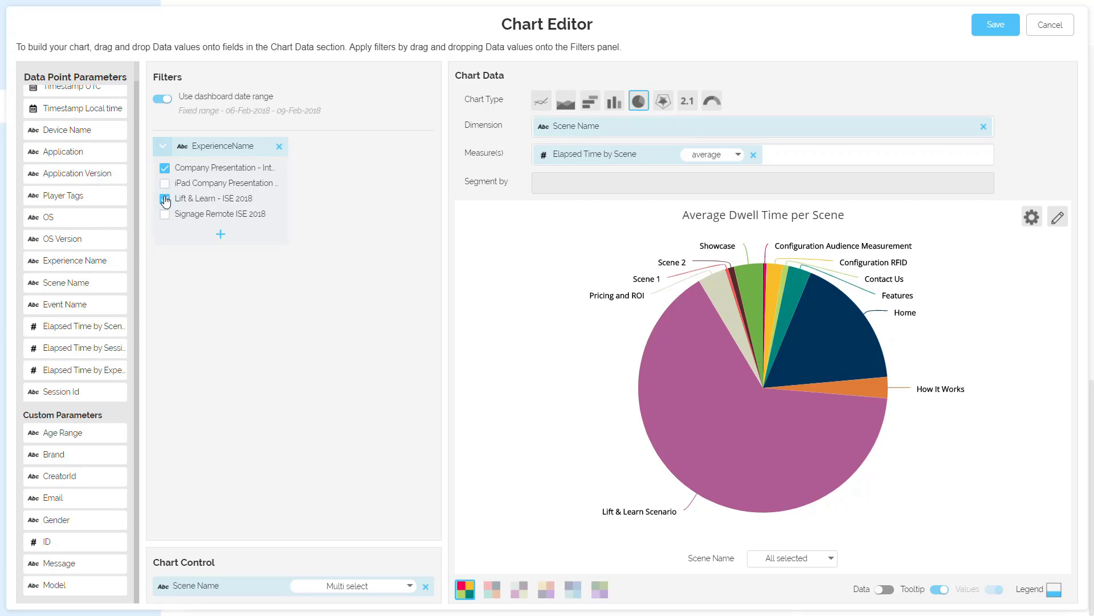
pyautogui.moveTo(750, 429)
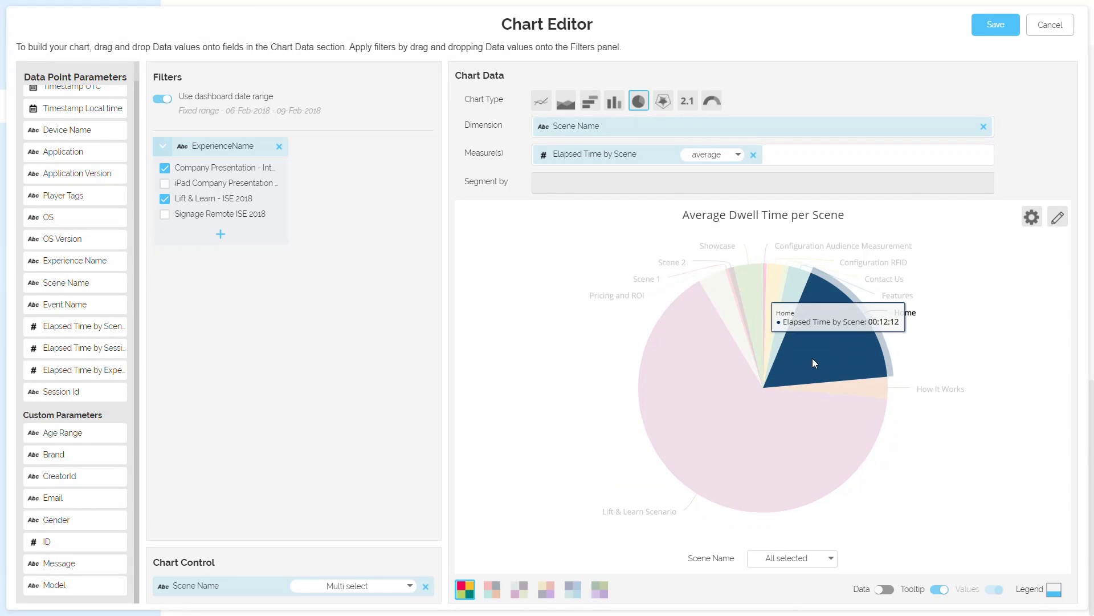
pyautogui.click(164, 200)
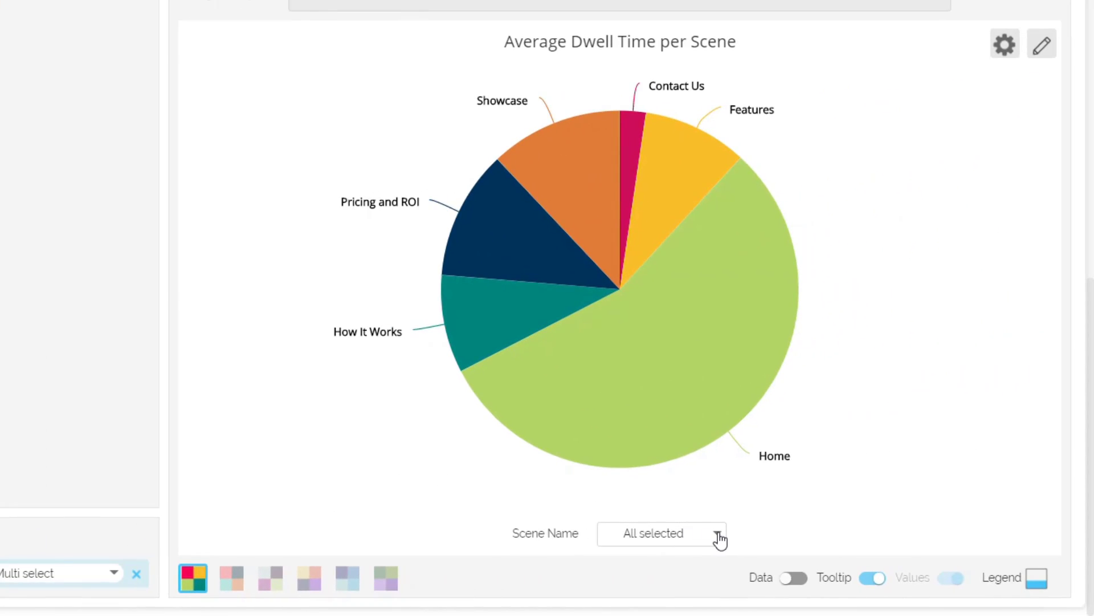
# Step: Limit the chart's Scene Name selection to Home only
pyautogui.click(718, 534)
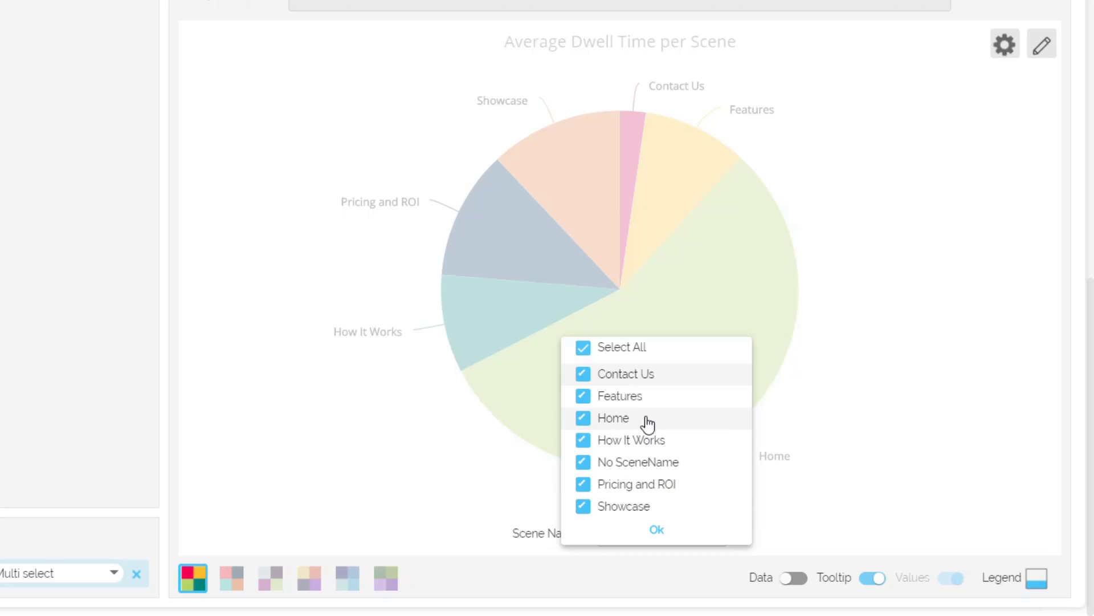
pyautogui.click(585, 356)
pyautogui.click(584, 419)
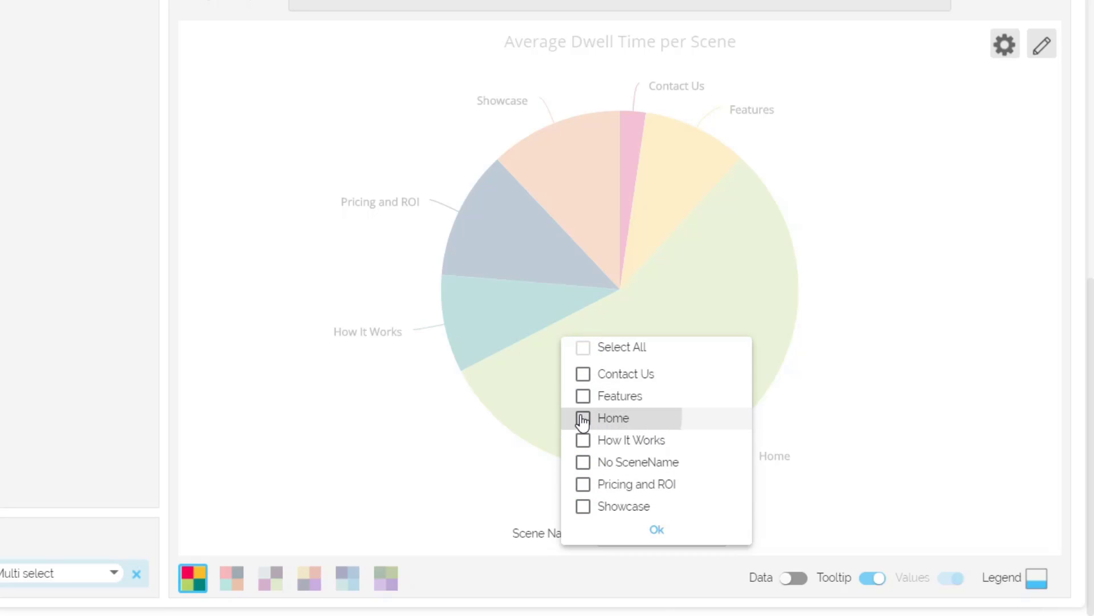
pyautogui.click(655, 530)
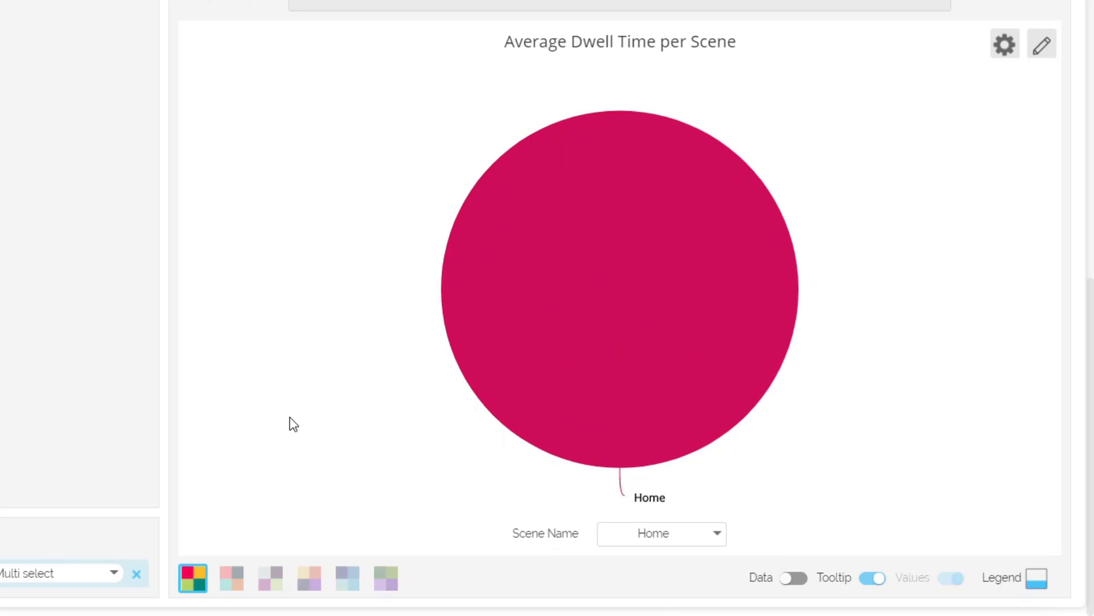
# Step: Add the How It Works and Features scenes to the chart's Scene Name selection
pyautogui.click(660, 531)
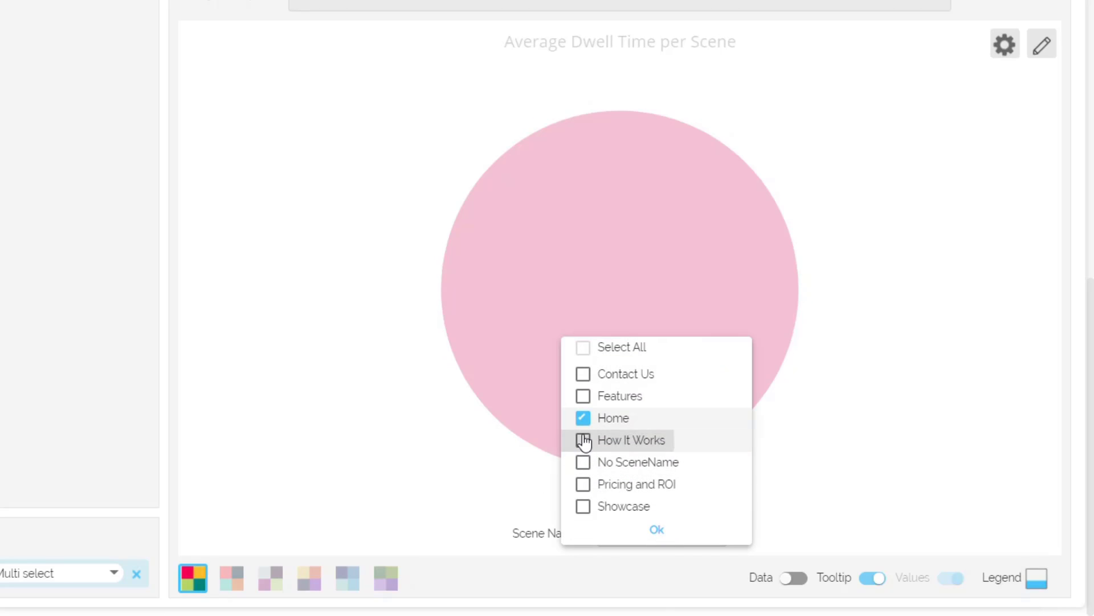
pyautogui.click(583, 440)
pyautogui.click(583, 396)
pyautogui.click(657, 530)
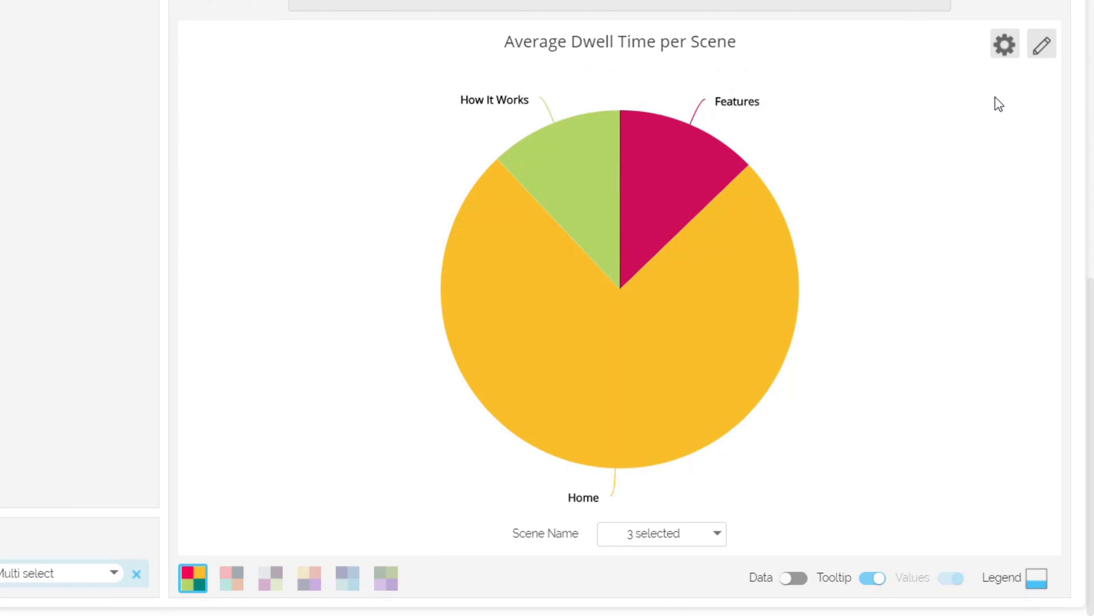
# Step: Review the Chart Options and the Title and labels settings, and leave the Chart Editor without saving
pyautogui.click(1004, 46)
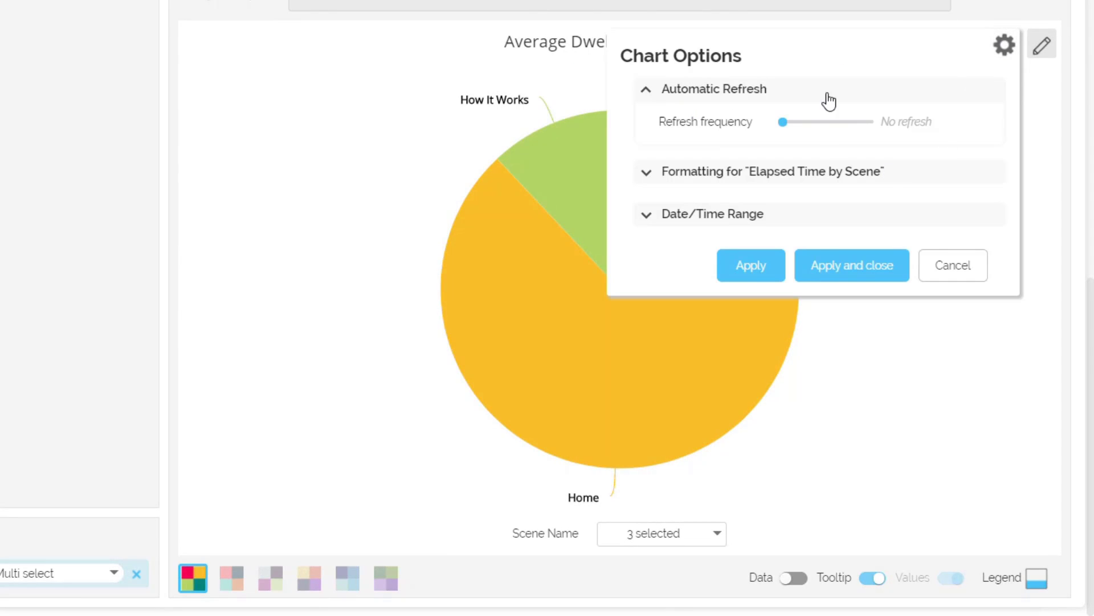
pyautogui.click(955, 267)
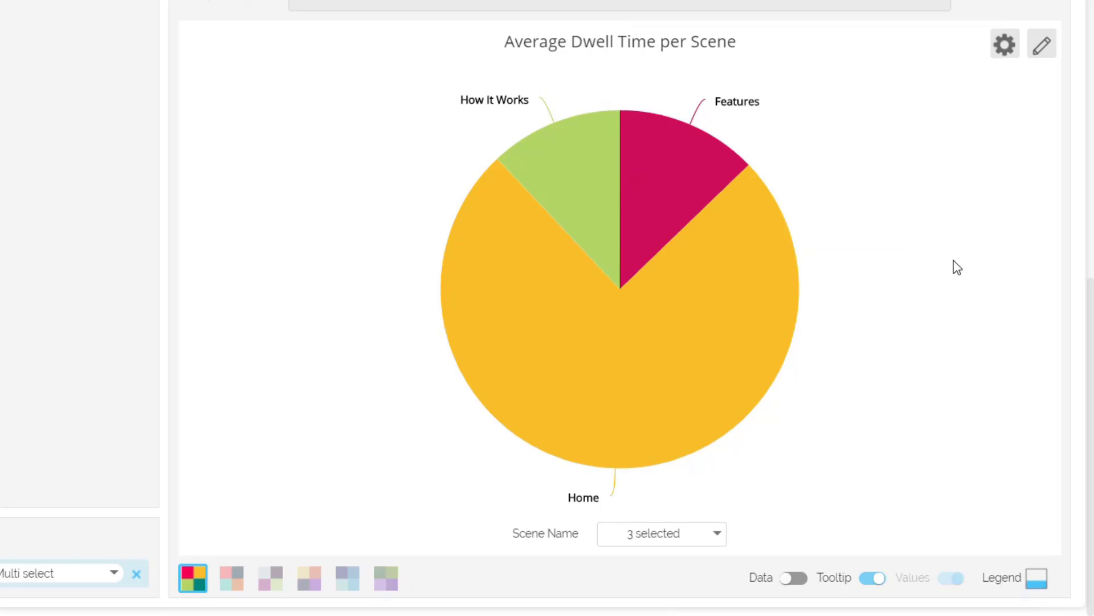
pyautogui.click(1043, 51)
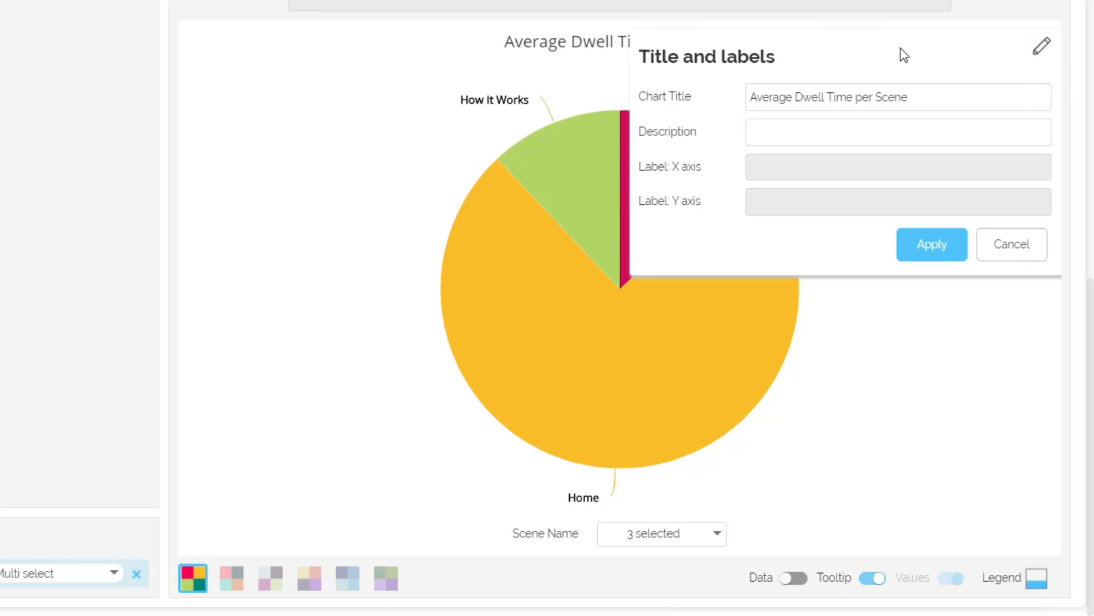
pyautogui.click(998, 250)
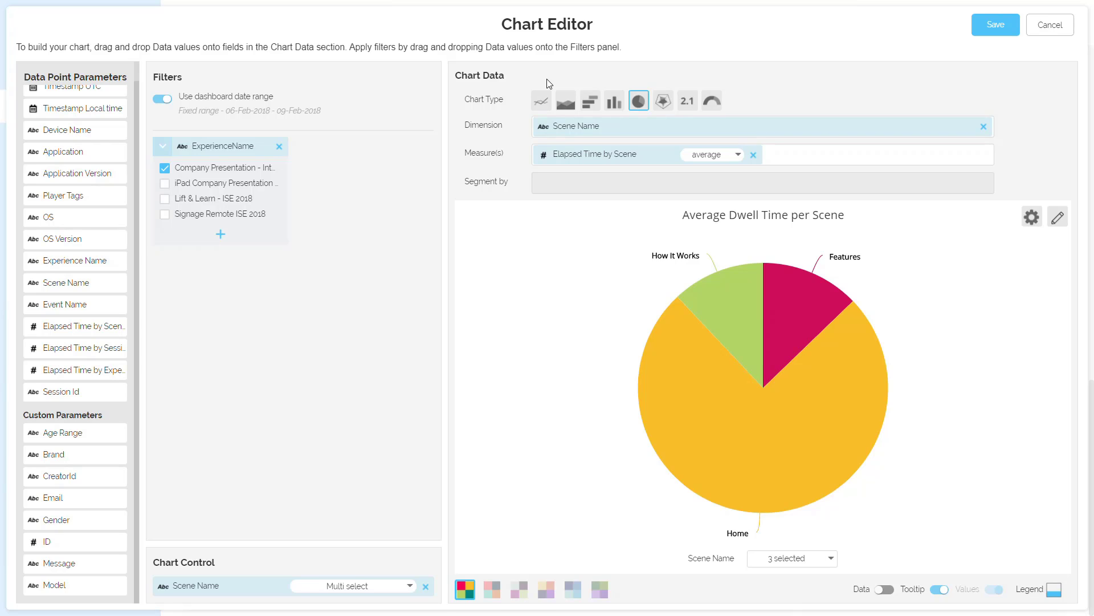
pyautogui.click(1050, 25)
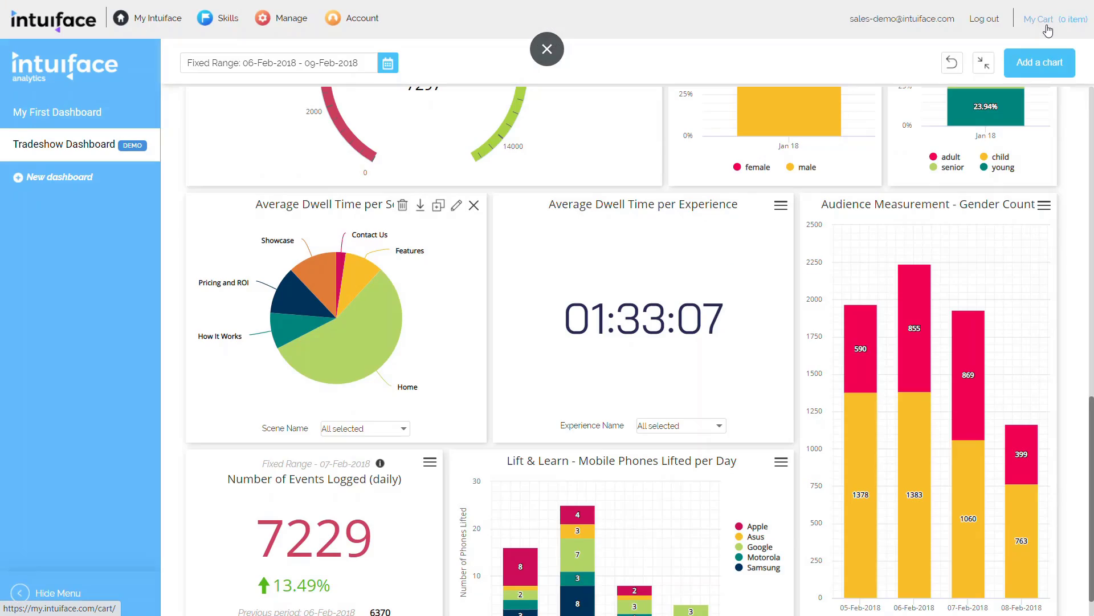